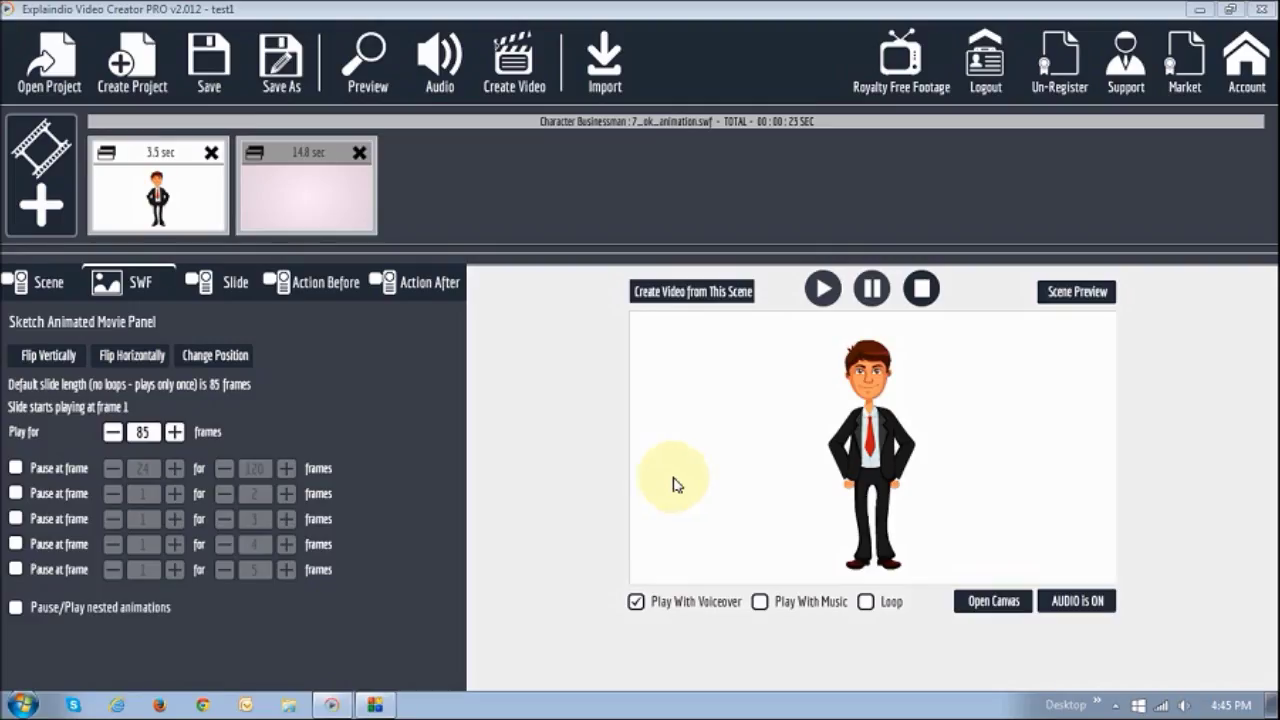
Step: Preview the businessman scene, then the pink Introducing title scene, then the businessman scene again
click(168, 222)
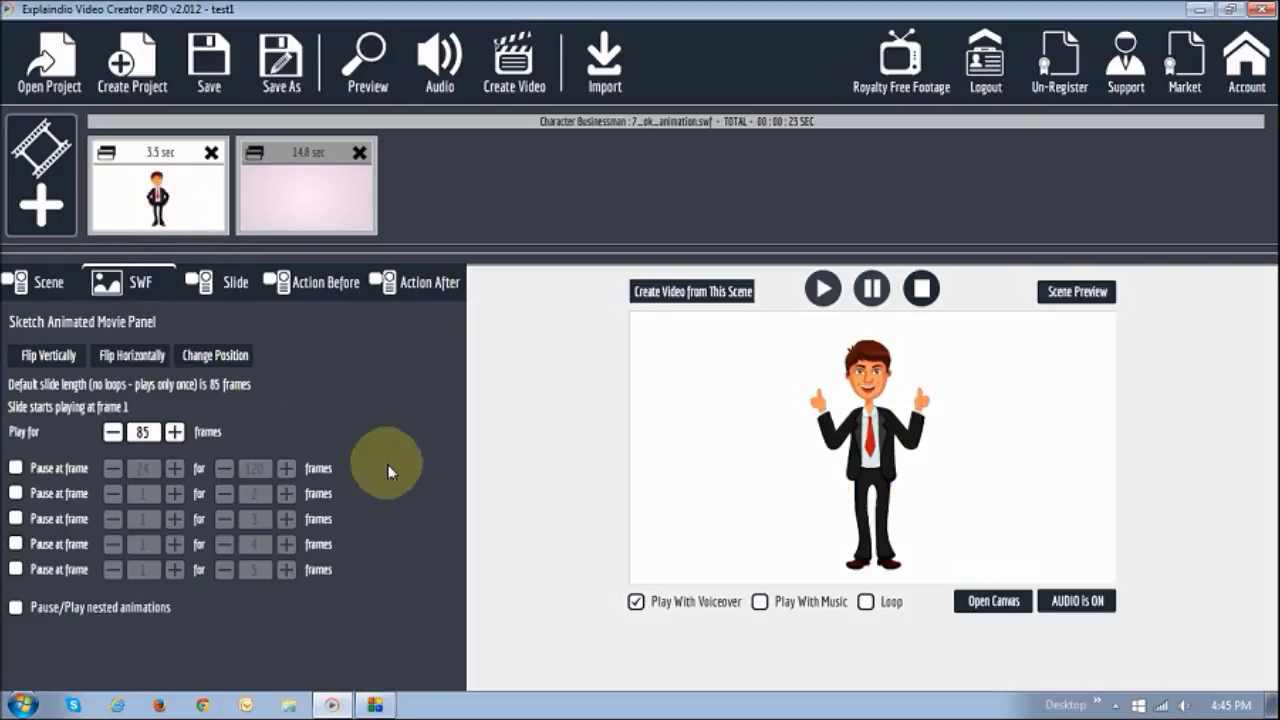
click(285, 215)
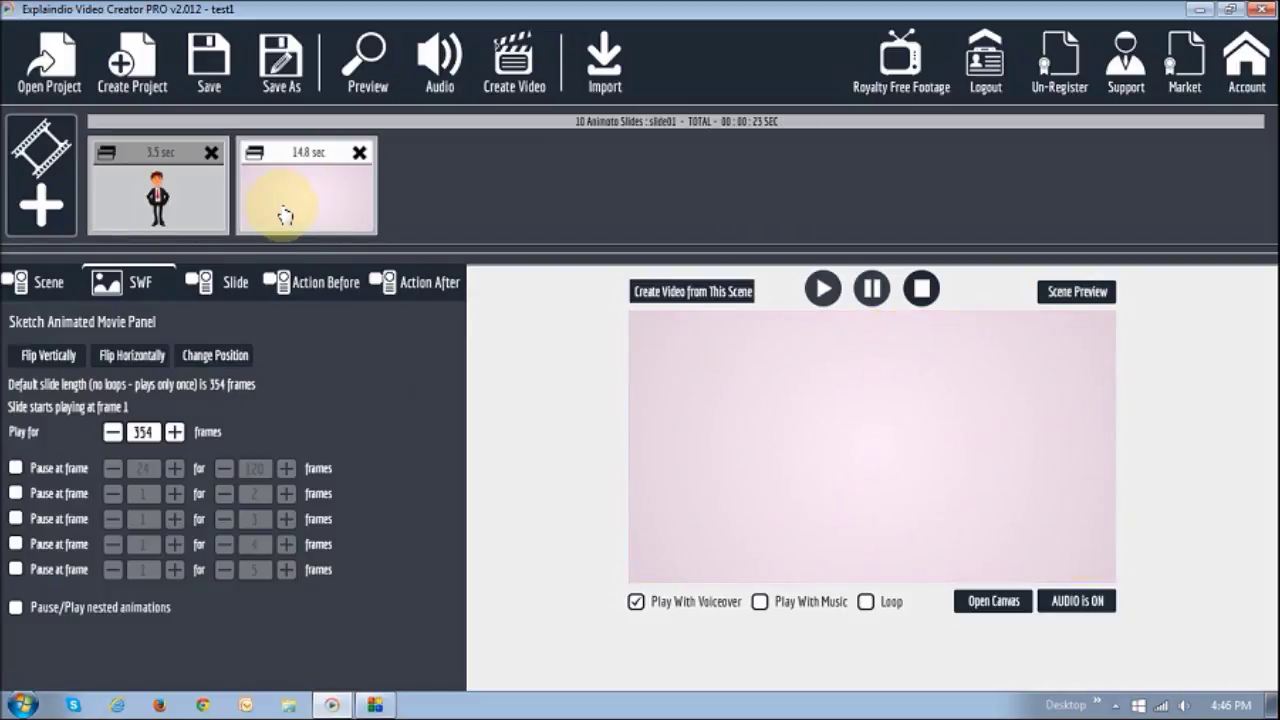
click(172, 212)
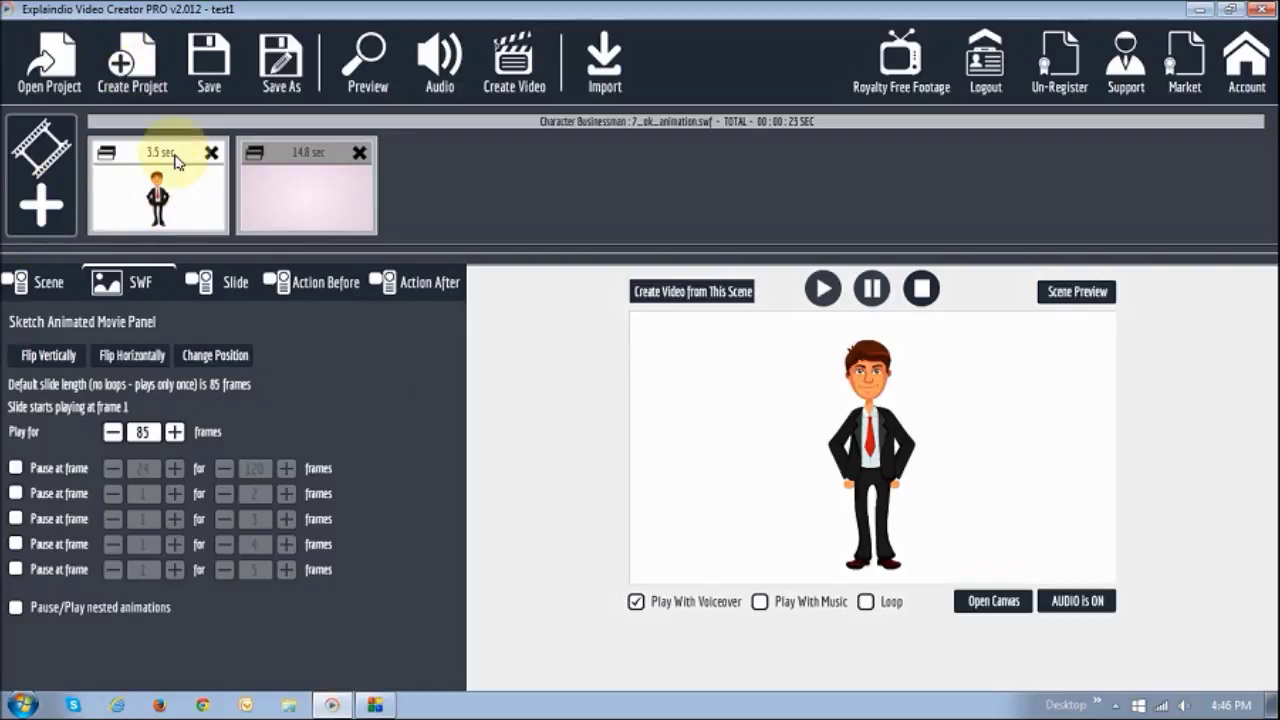
Step: Create a new blank scene, abandon the Flash animation import, and close the empty canvas
click(42, 210)
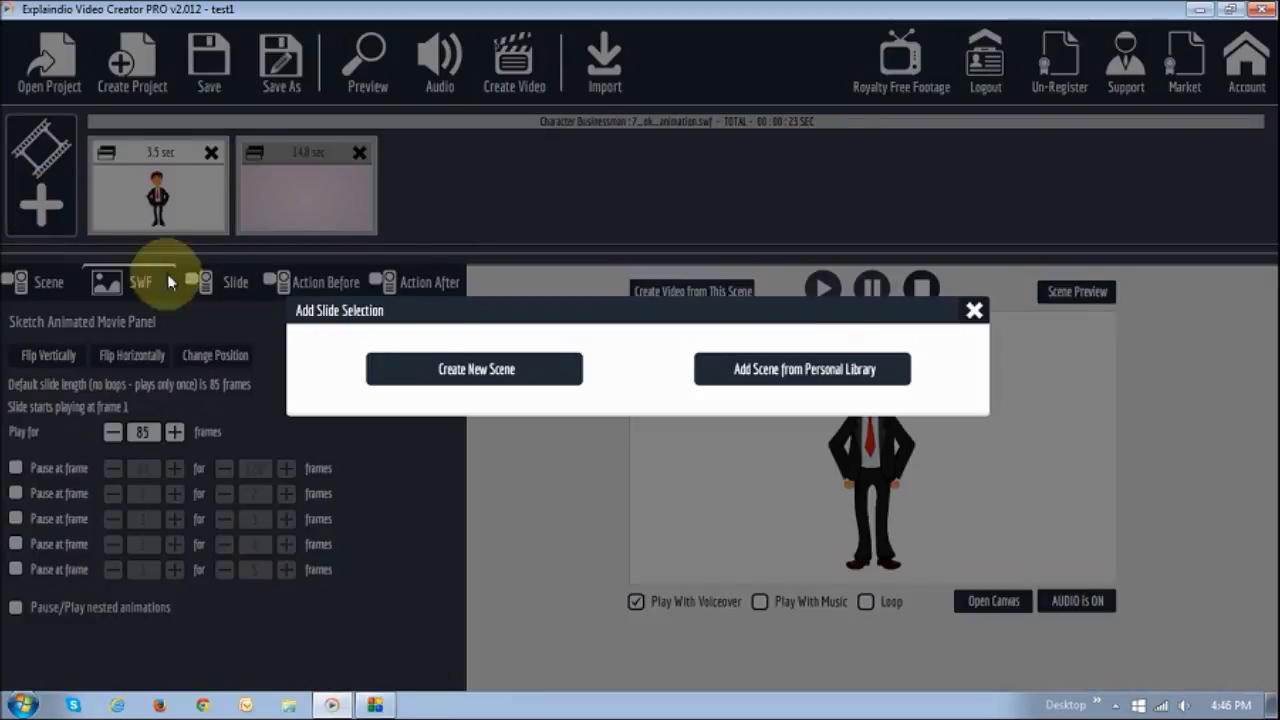
click(477, 370)
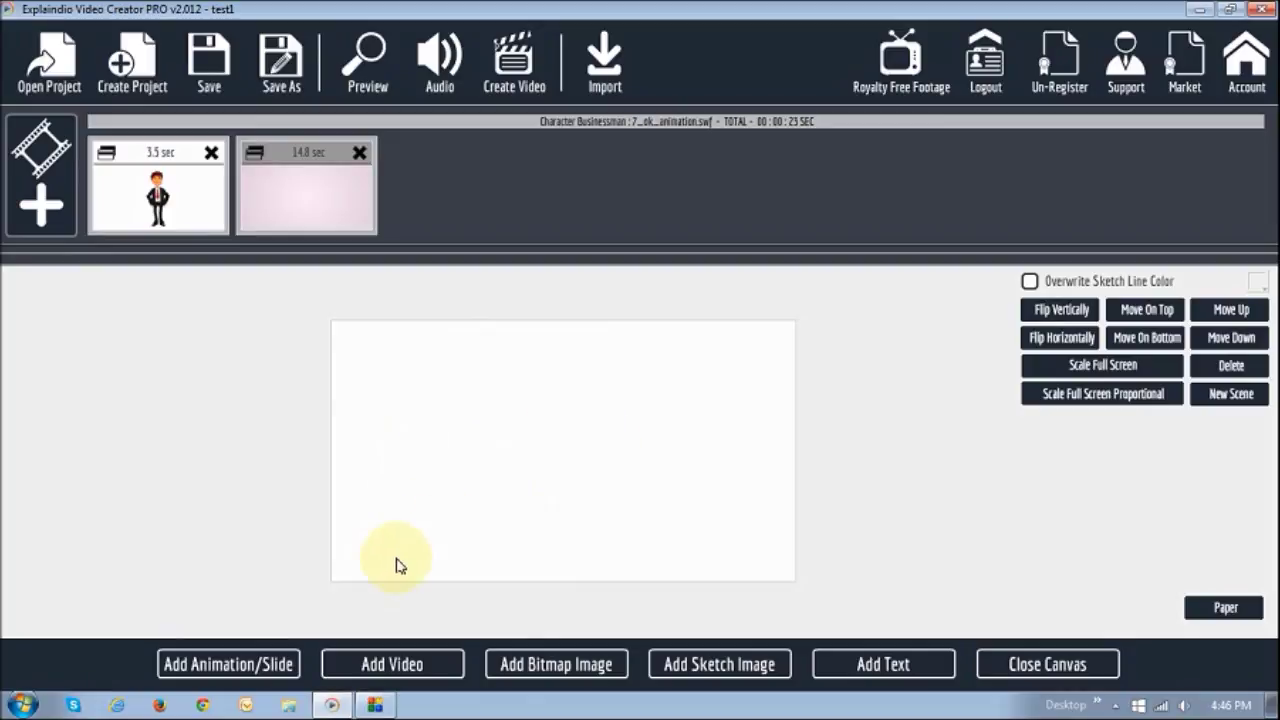
click(238, 670)
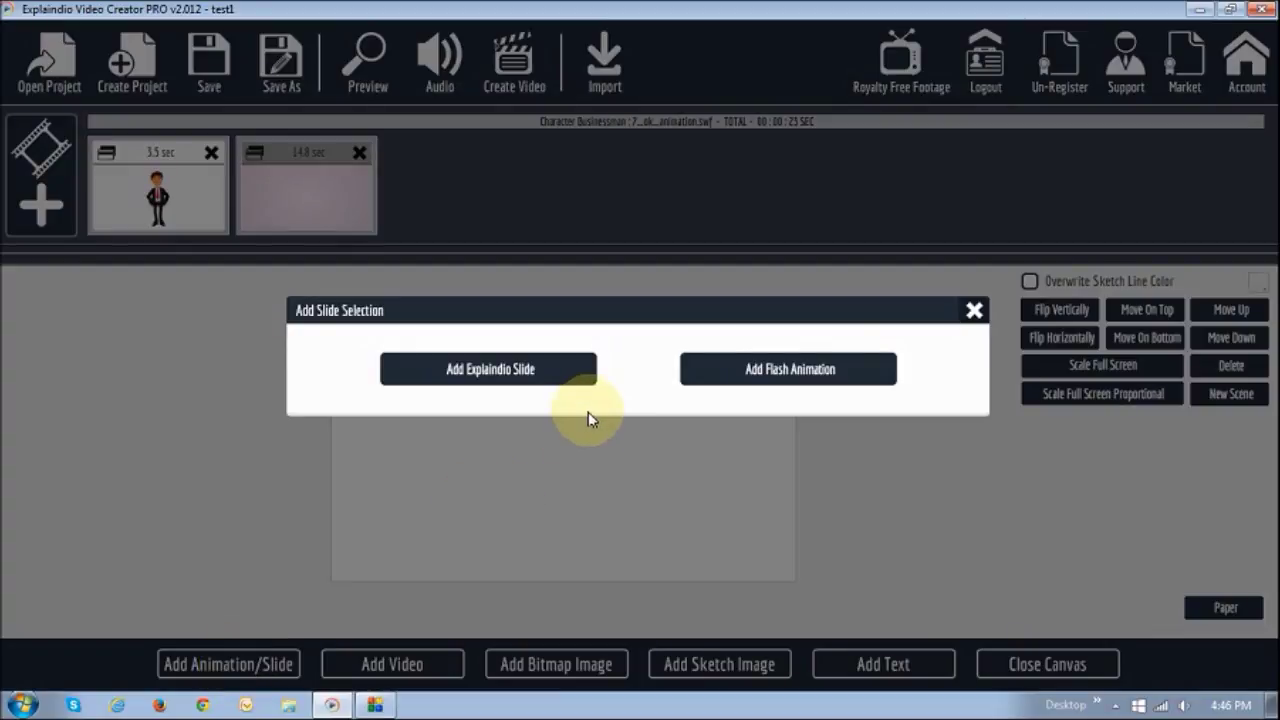
click(808, 380)
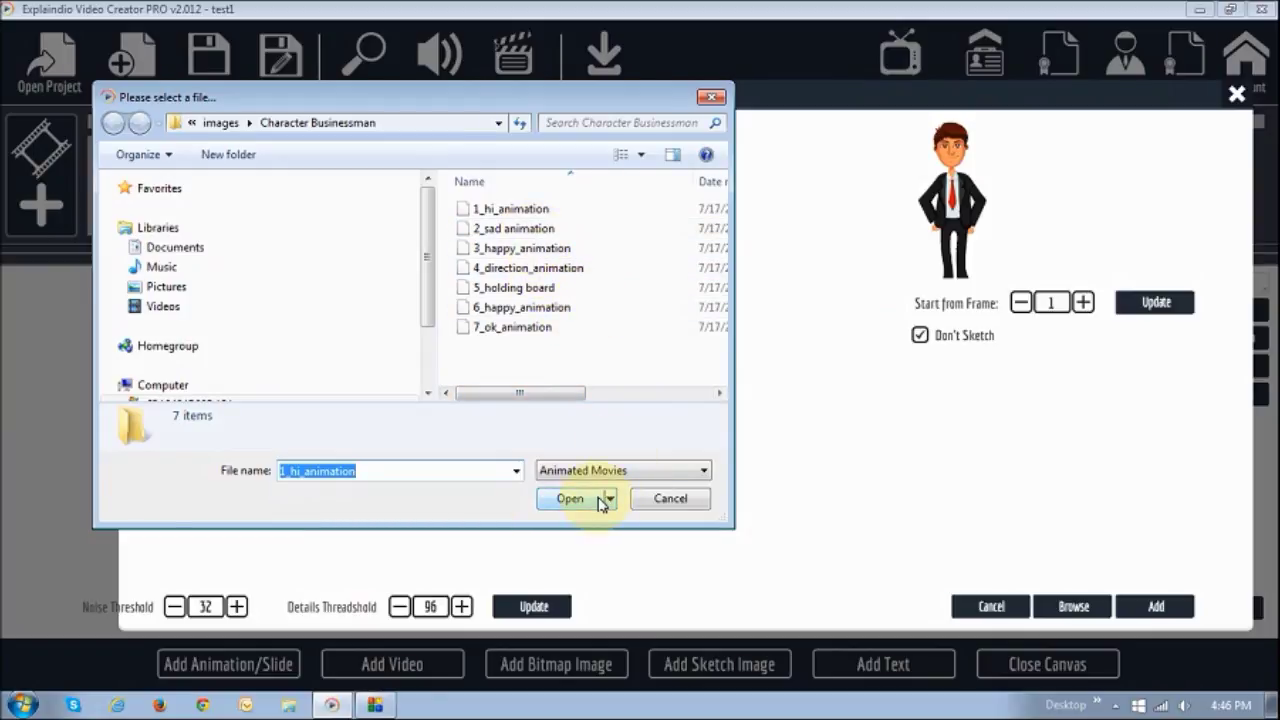
click(663, 503)
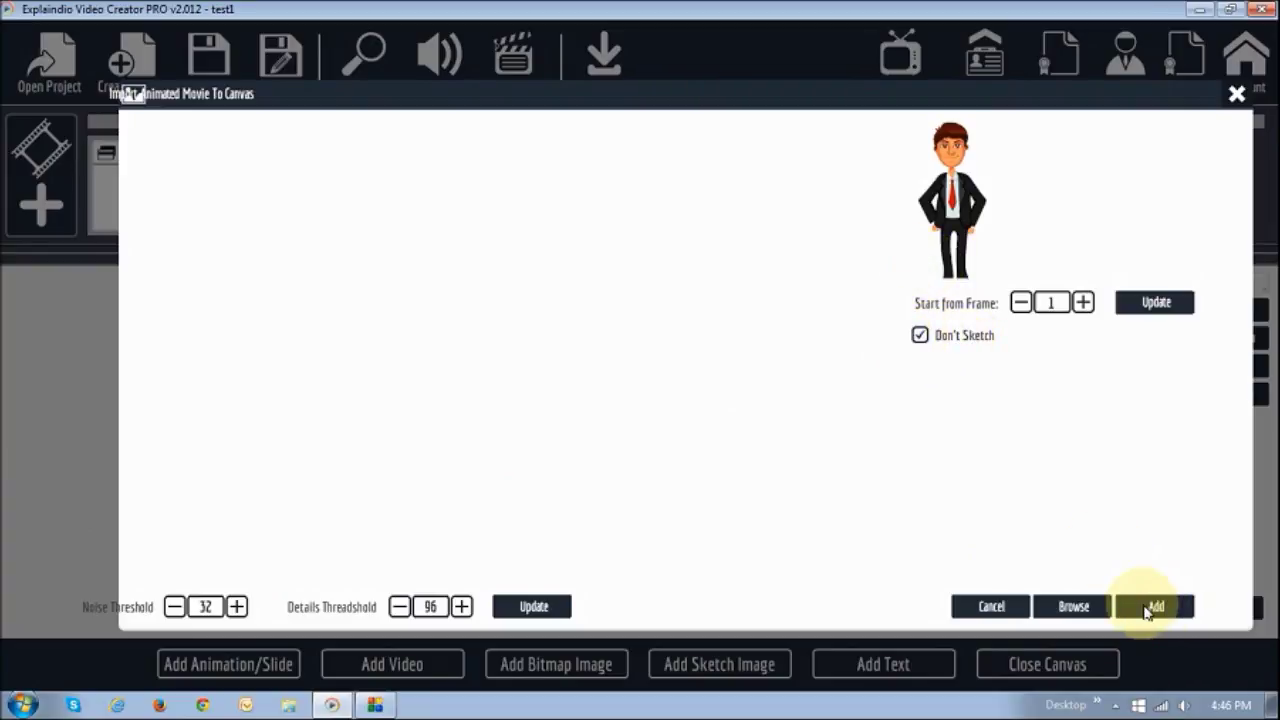
click(991, 607)
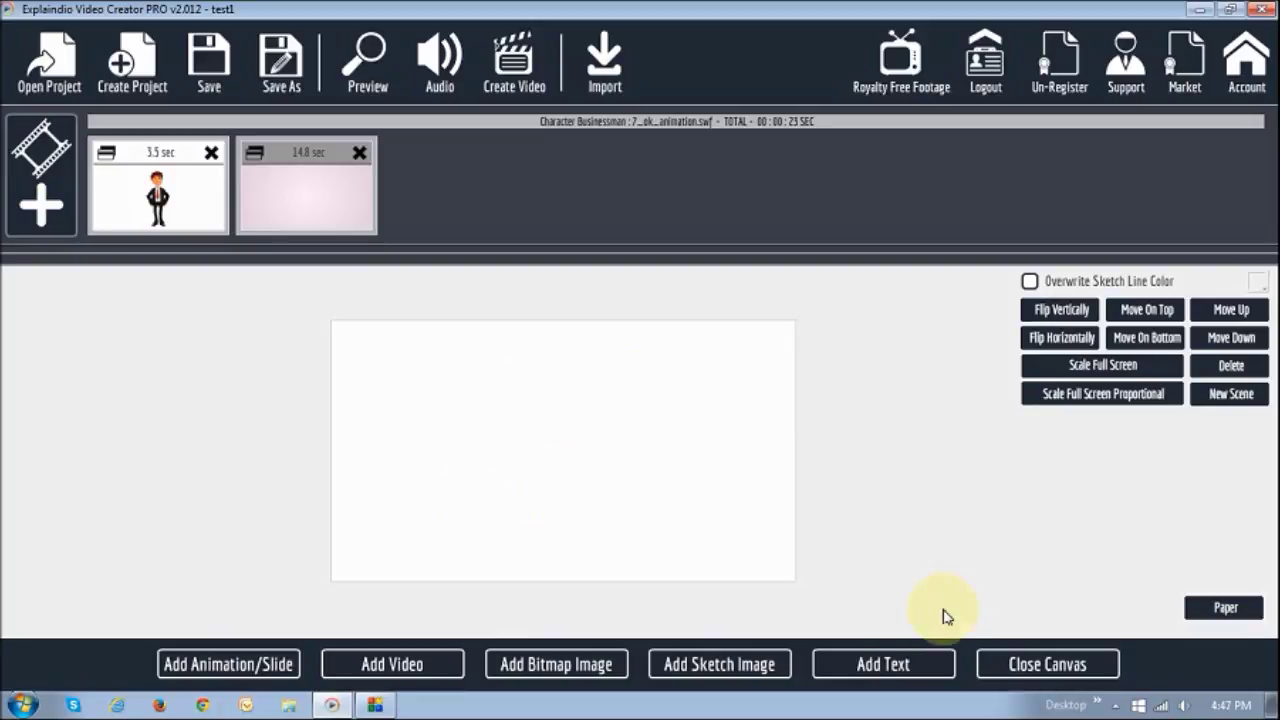
click(1074, 668)
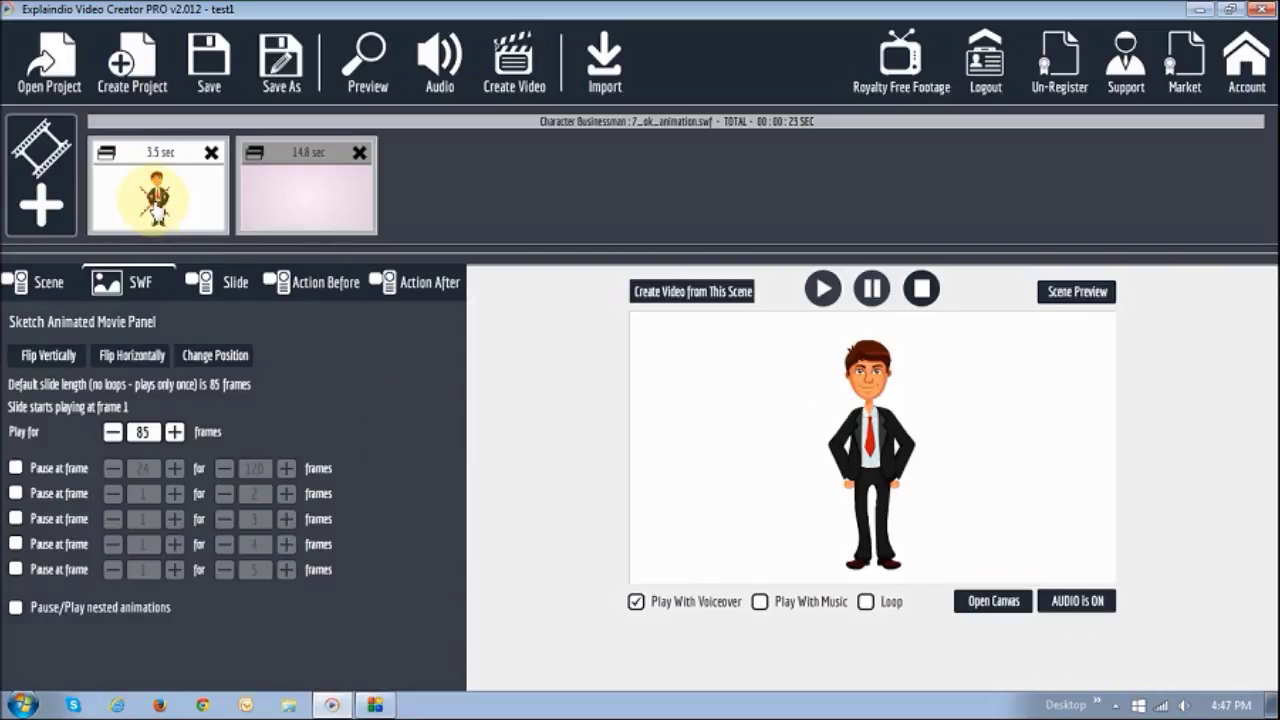
Step: Go from the title scene back to the businessman scene's 85-frame settings, then open the Start menu
click(285, 185)
click(201, 208)
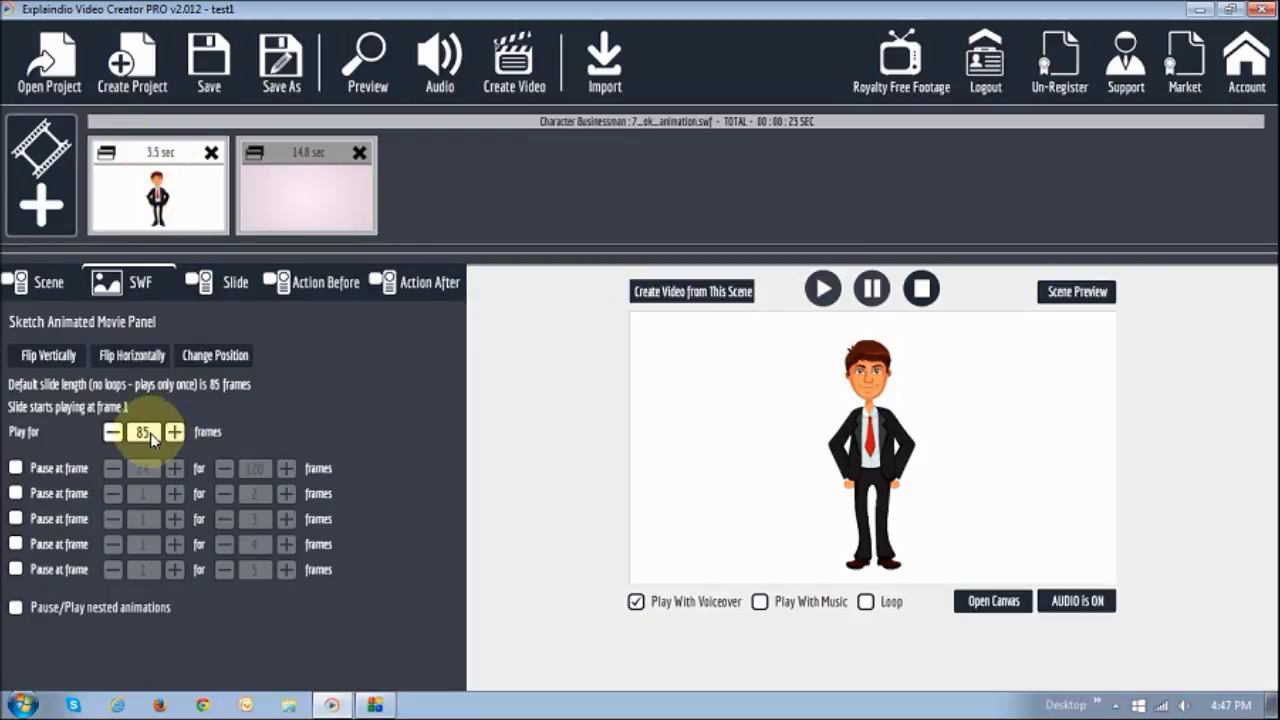
click(22, 705)
Step: In Calculator, divide 85 frames by 24 (about 3.54 seconds), then close it
click(68, 160)
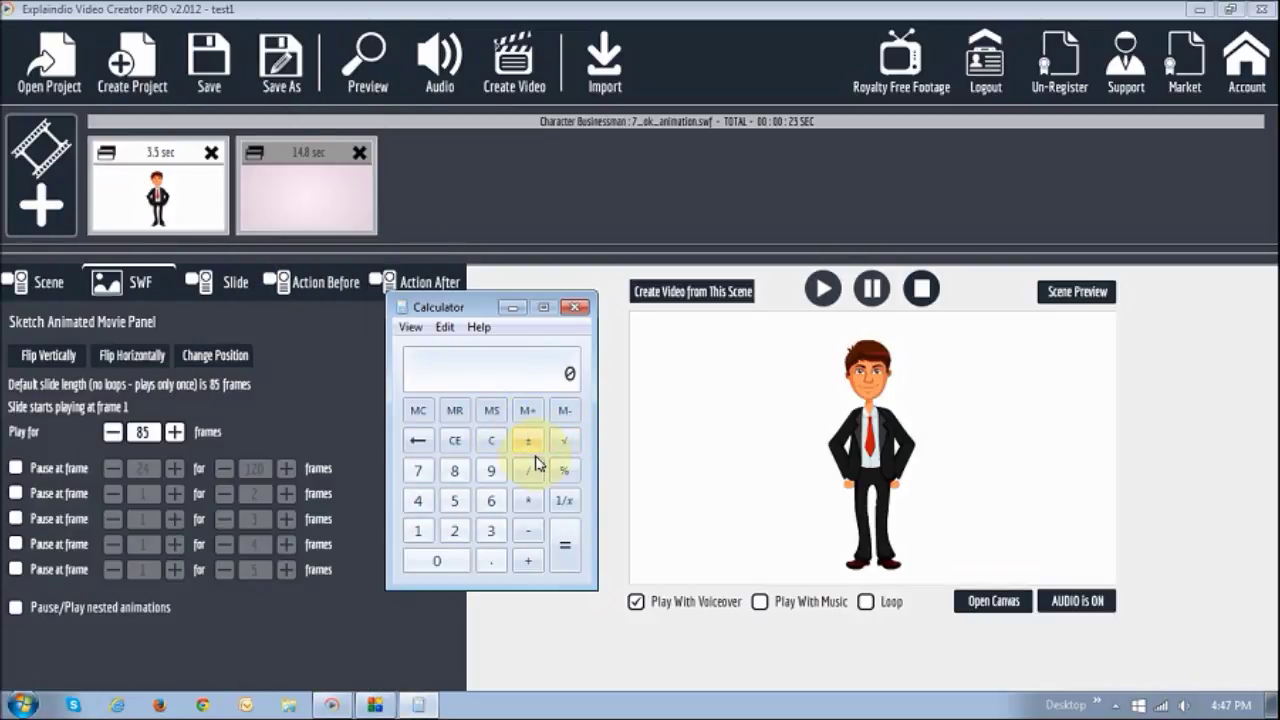
click(454, 470)
click(454, 500)
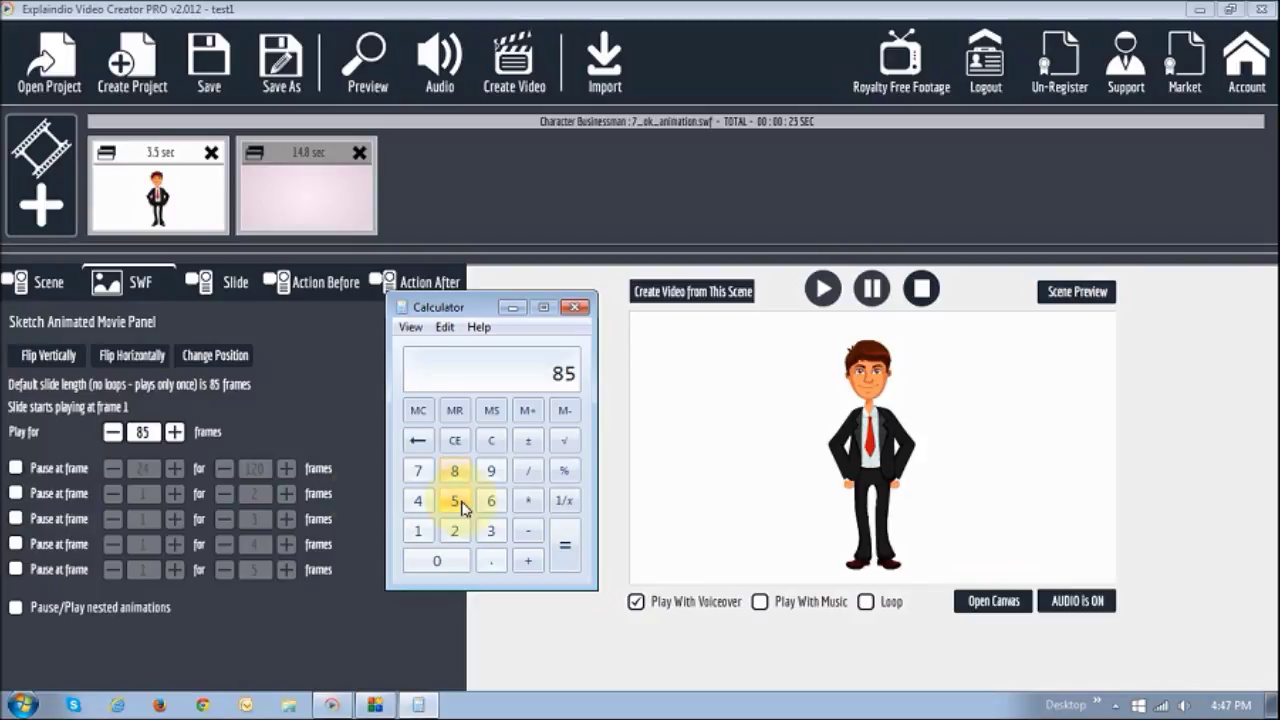
click(530, 472)
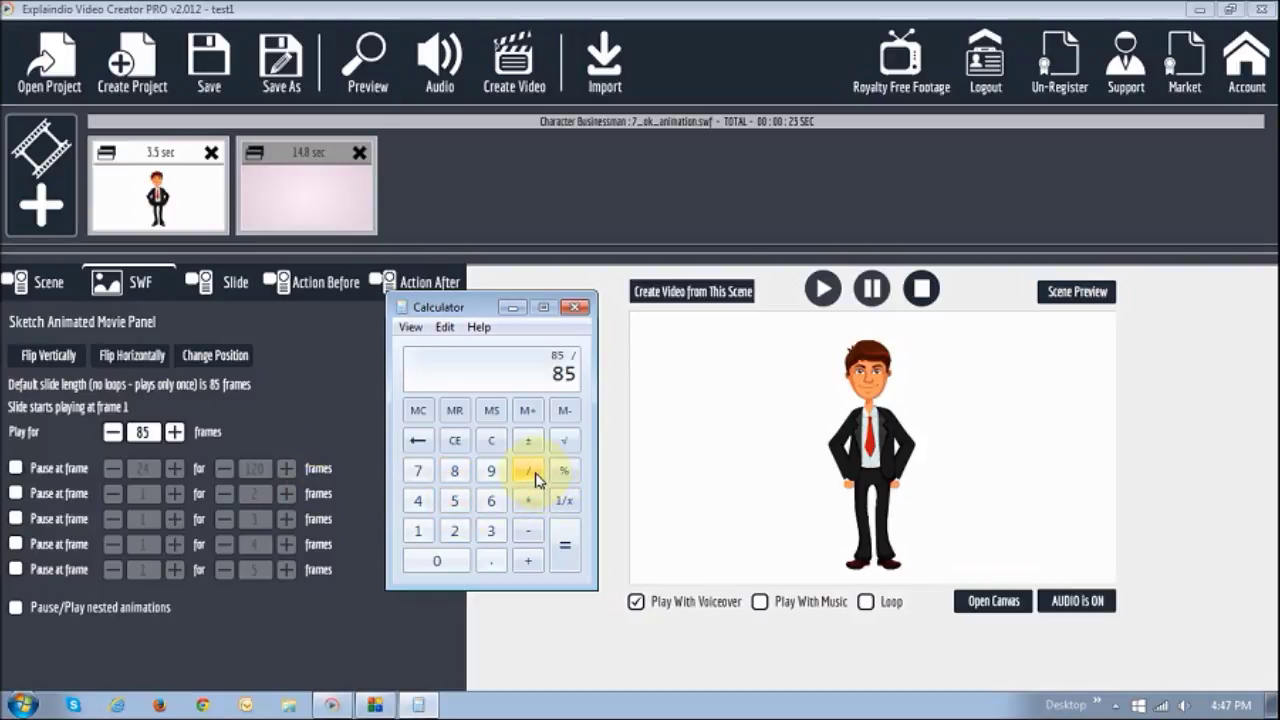
click(454, 530)
click(419, 502)
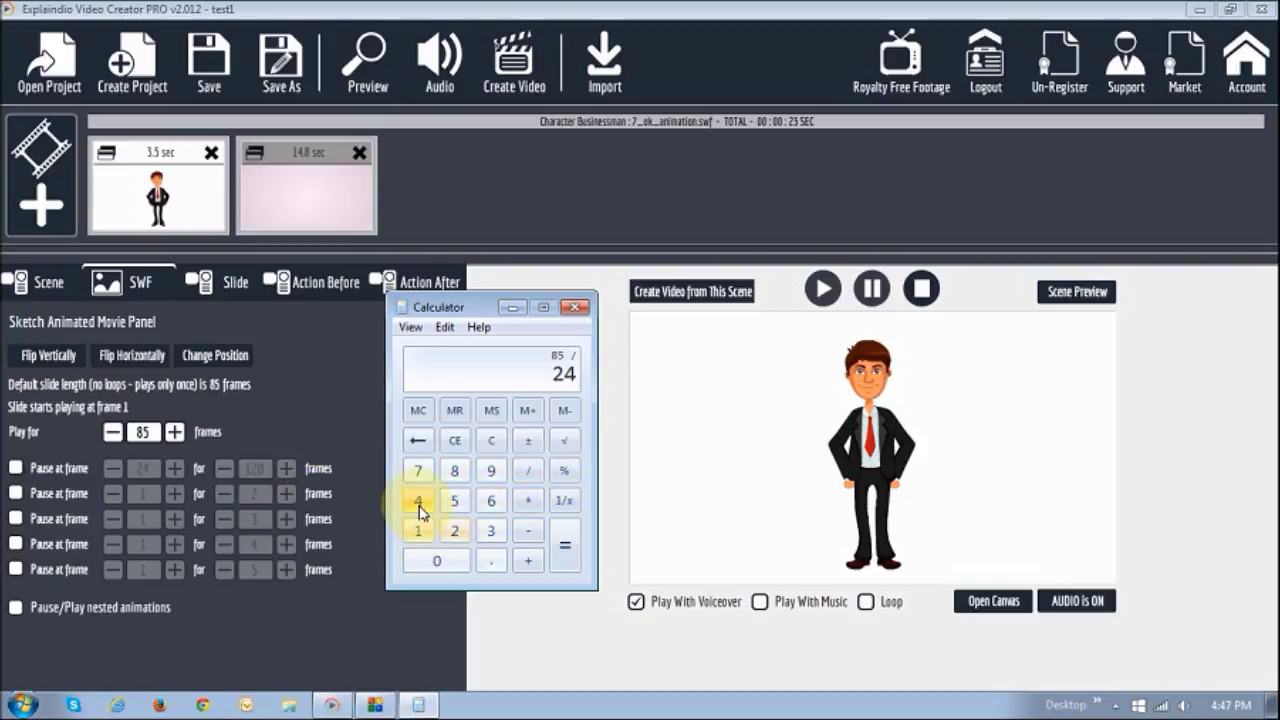
click(563, 546)
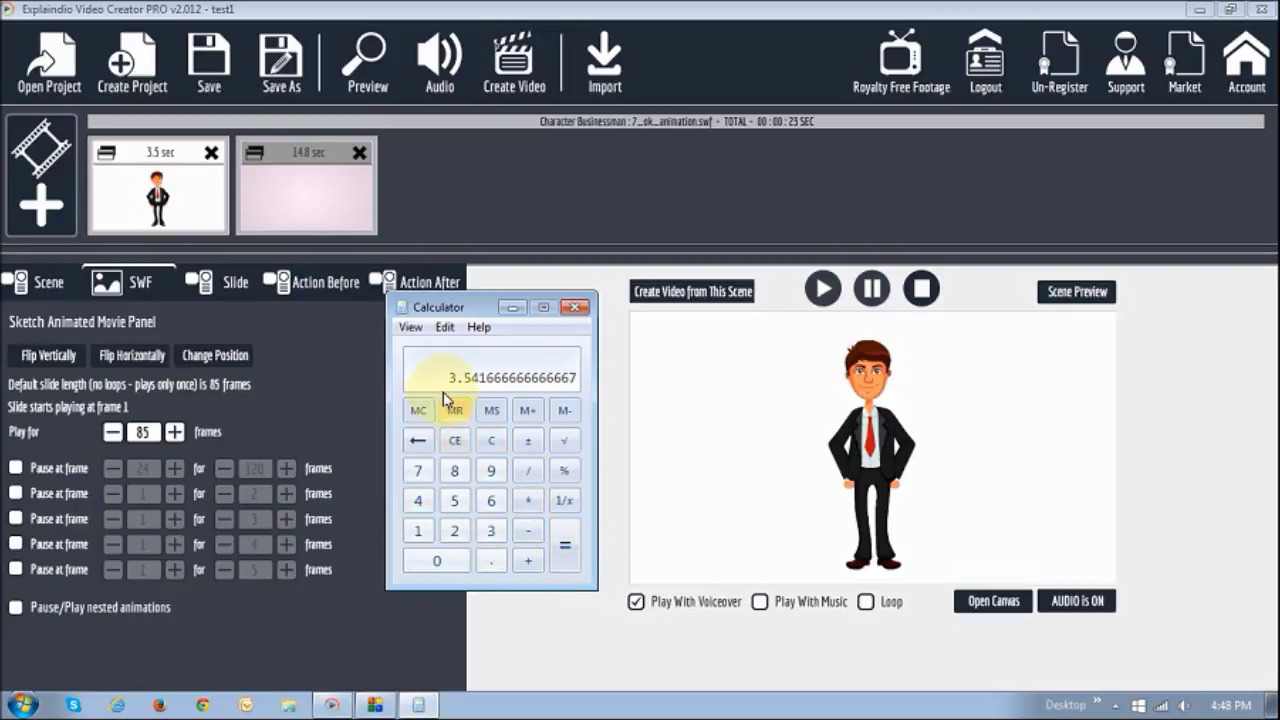
click(575, 307)
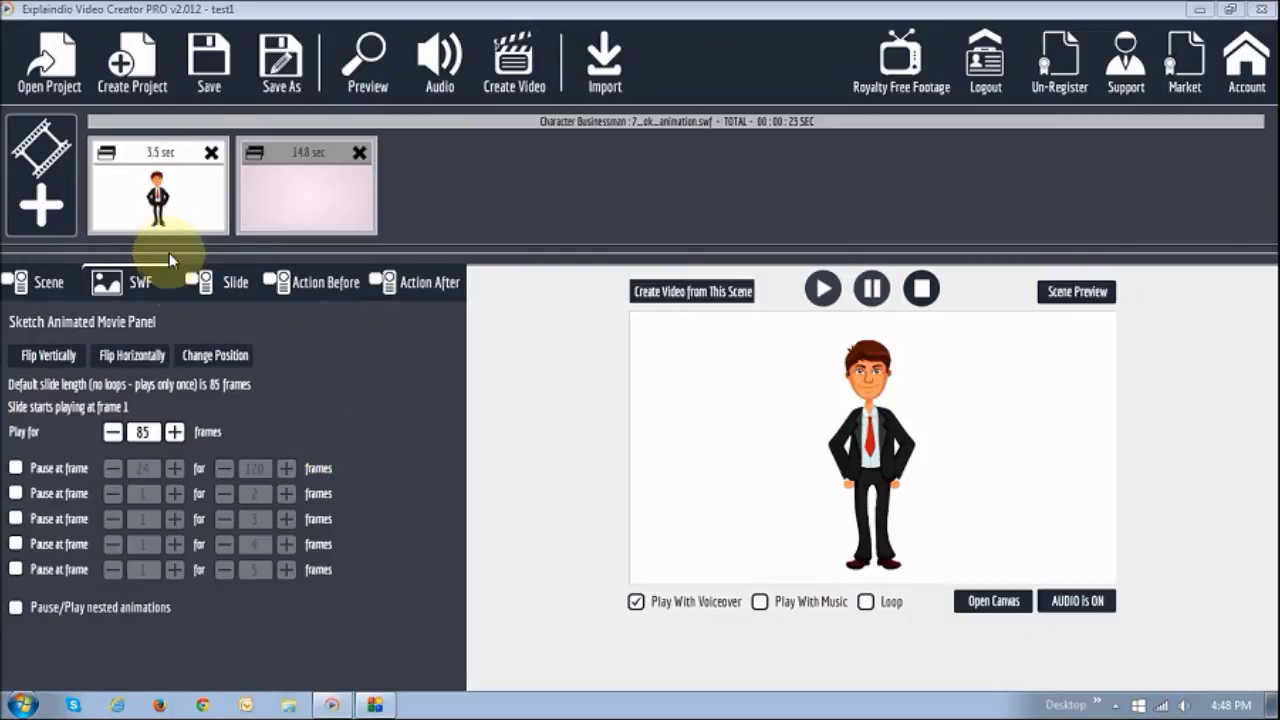
click(192, 157)
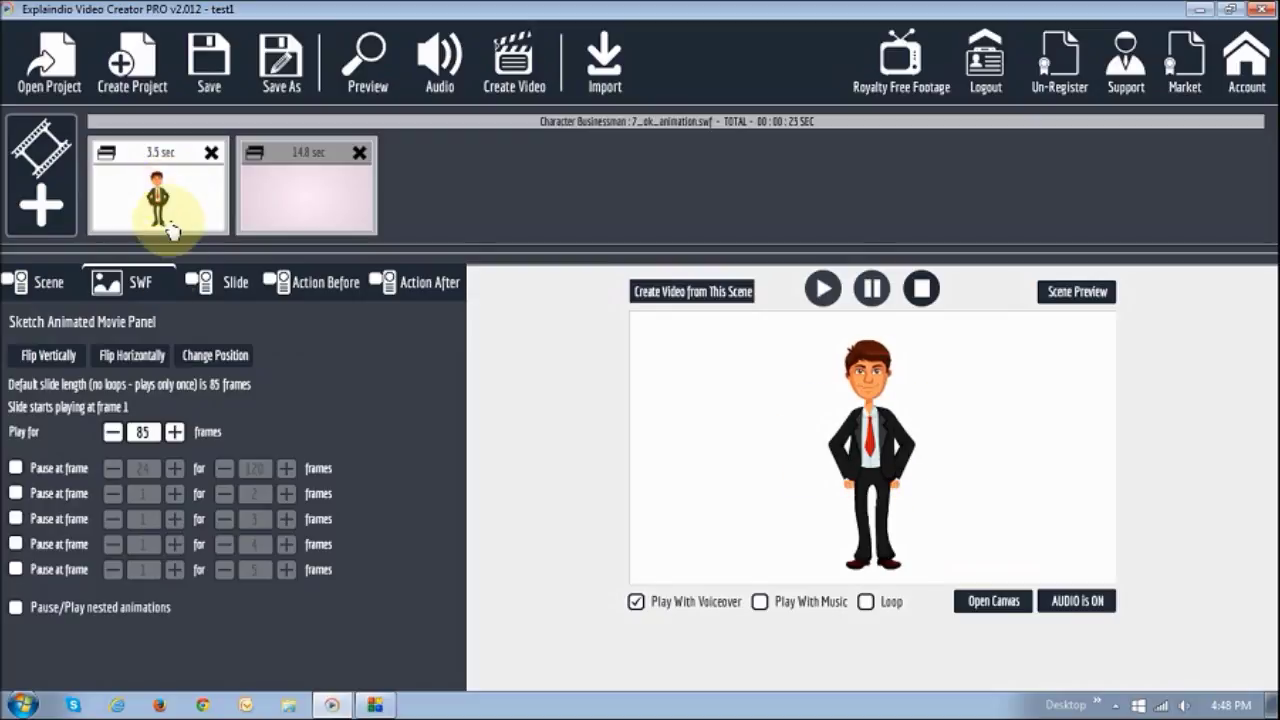
click(16, 469)
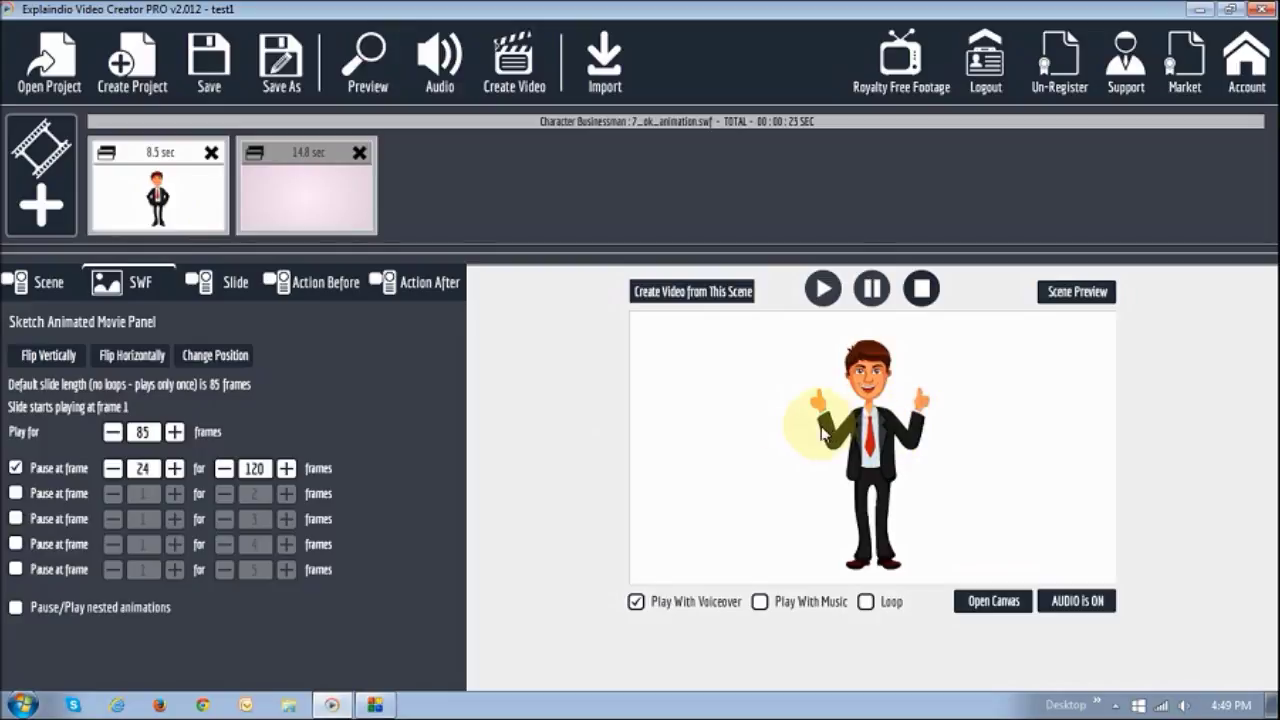
Step: Turn the businessman scene's frame-24 pause off, on, then off again, and select the title slide
click(14, 468)
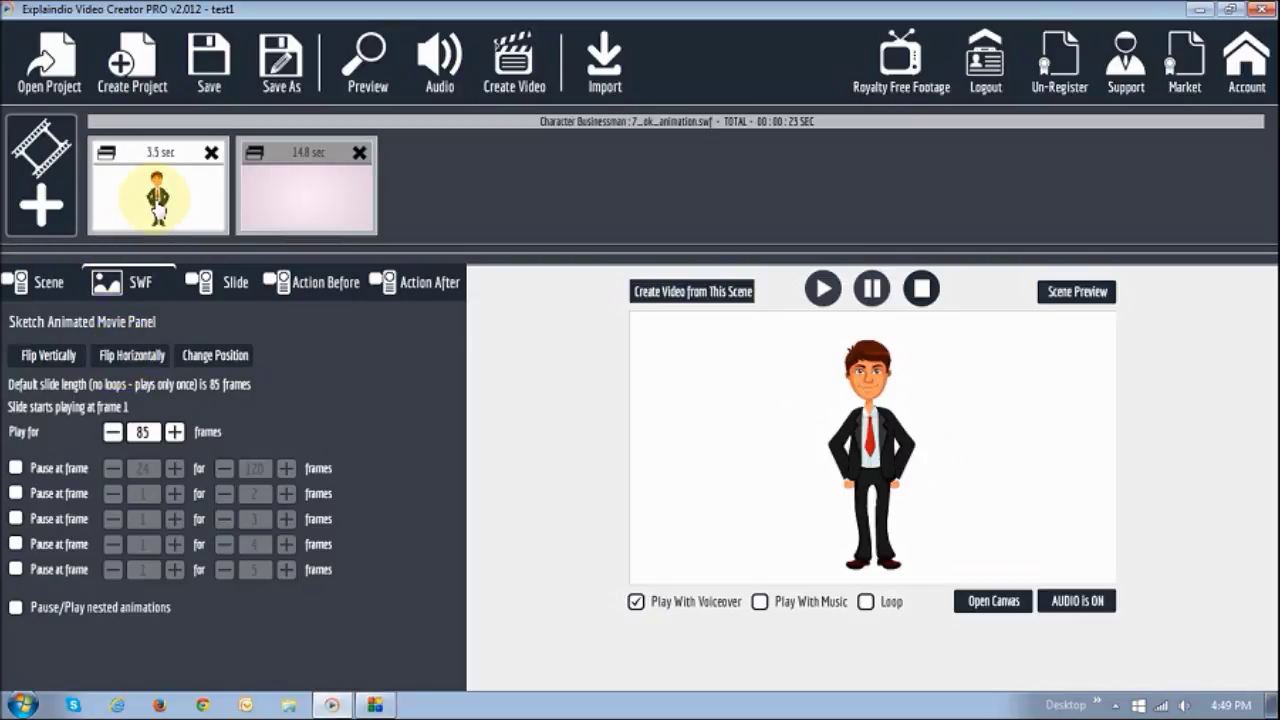
click(15, 469)
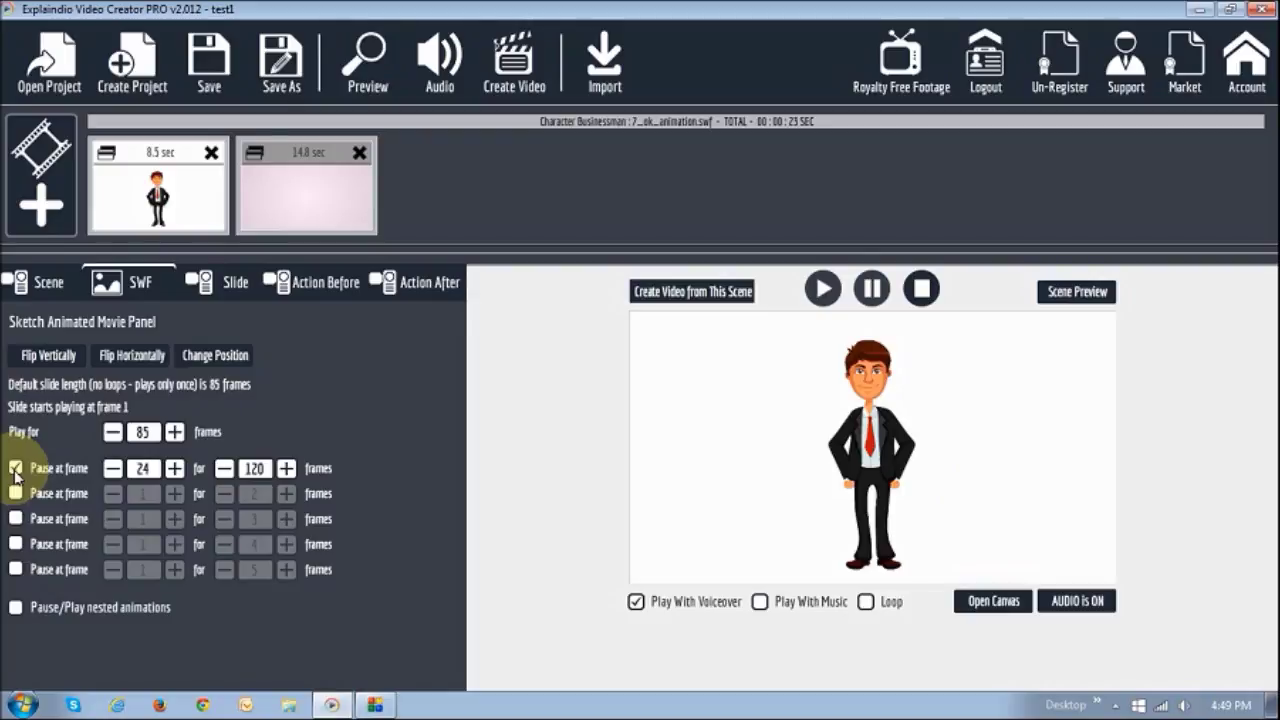
click(15, 468)
click(312, 206)
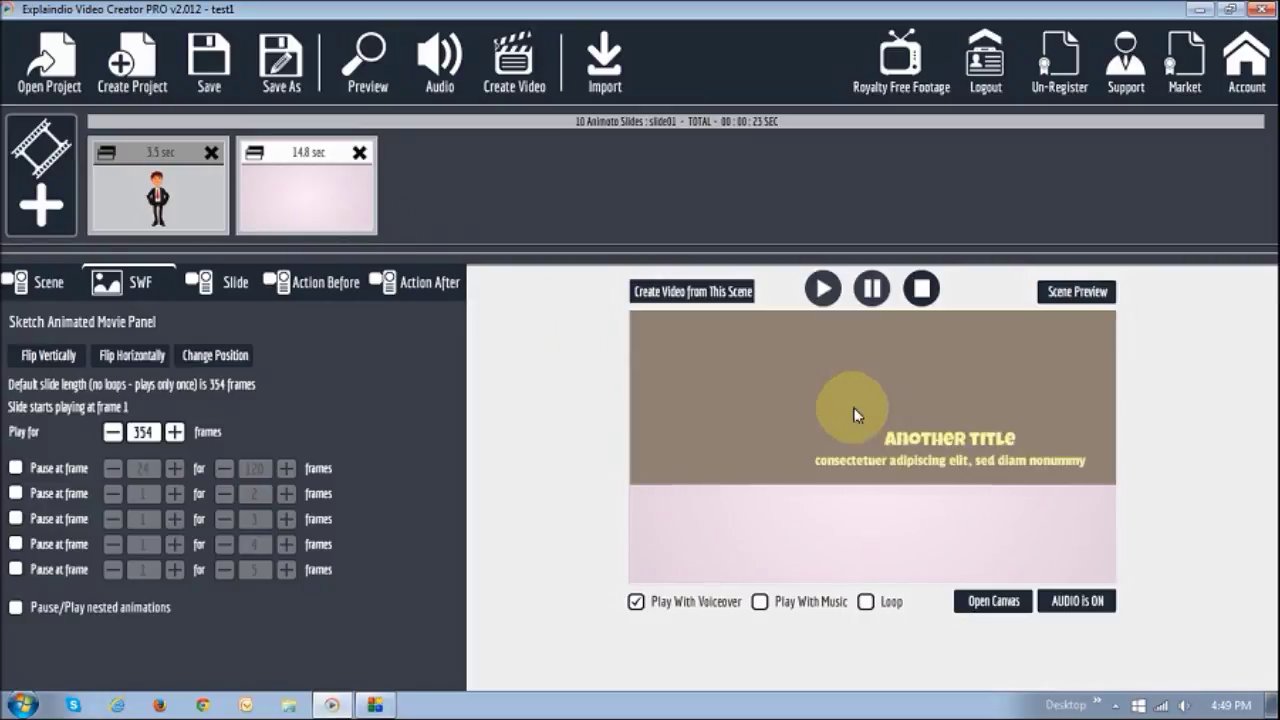
Step: Stop and replay the title slide preview several times
click(921, 292)
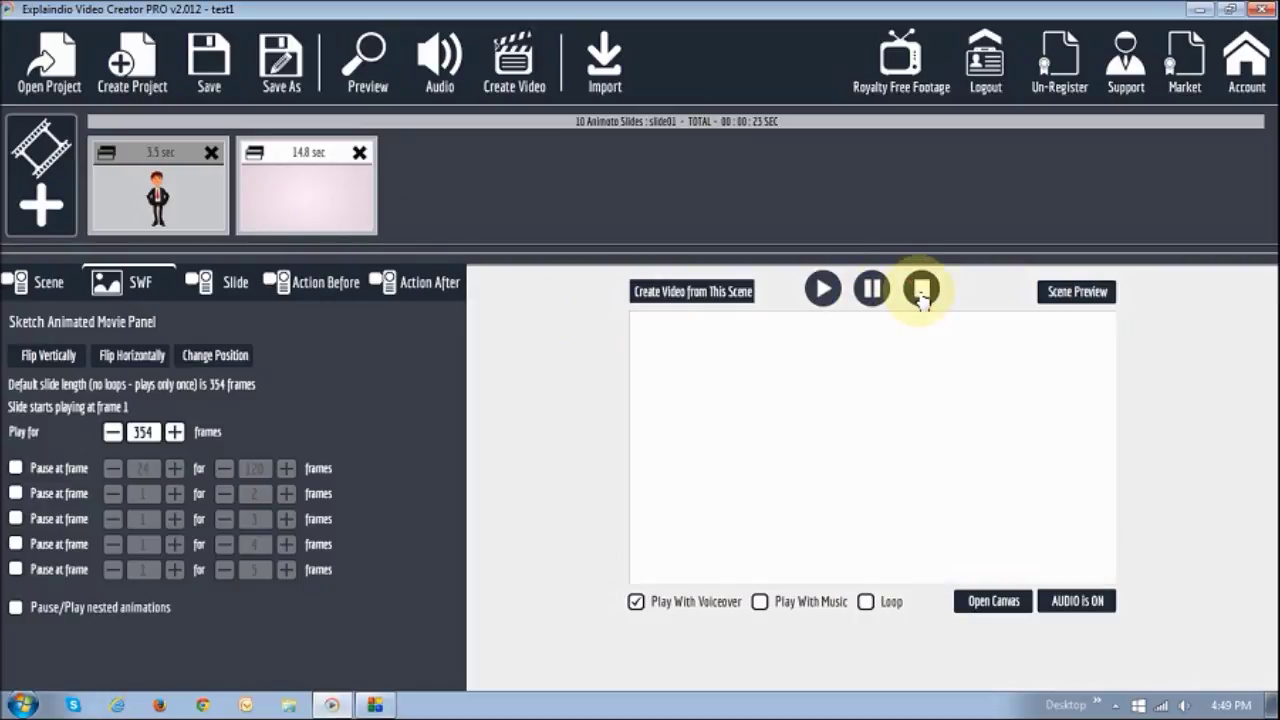
click(823, 292)
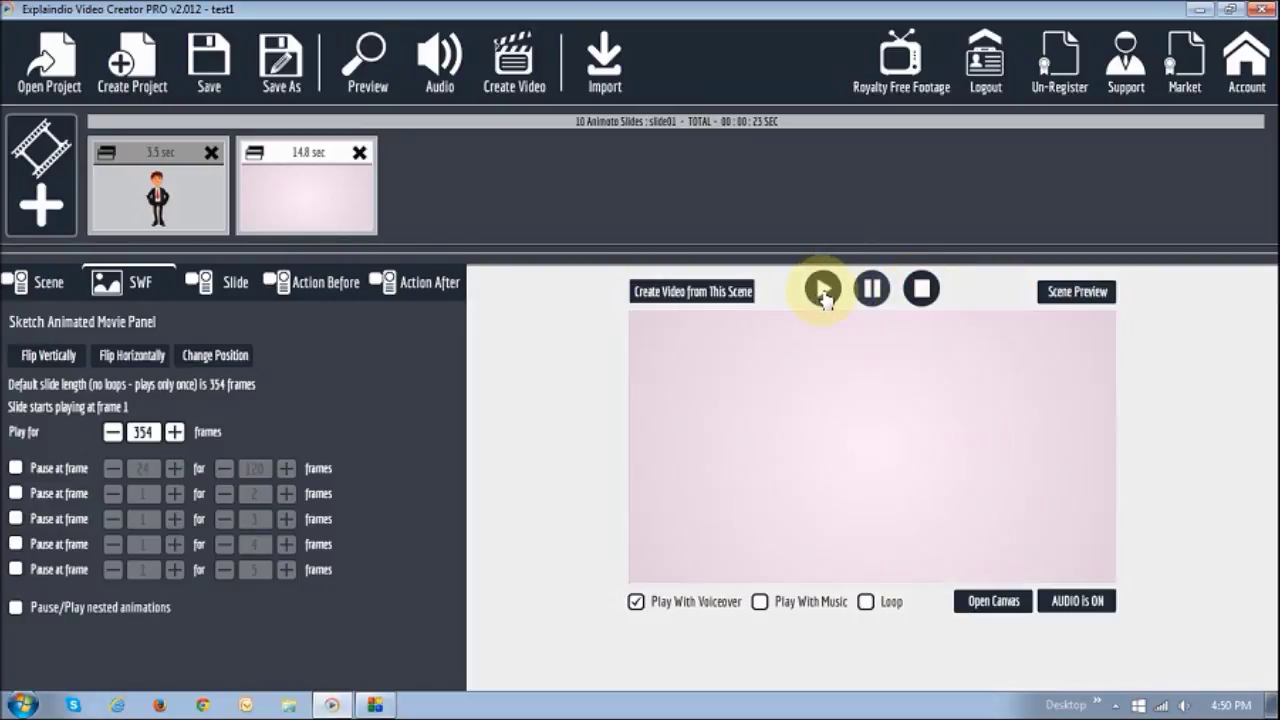
click(922, 290)
click(823, 289)
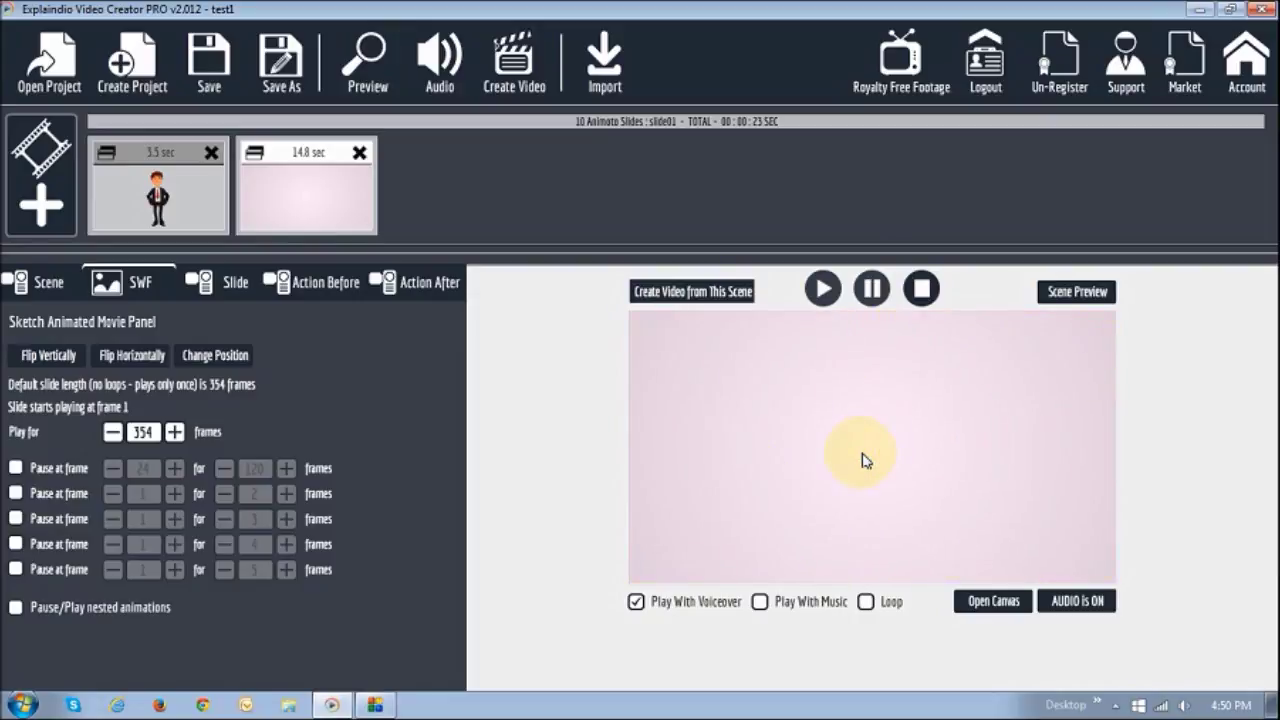
click(922, 289)
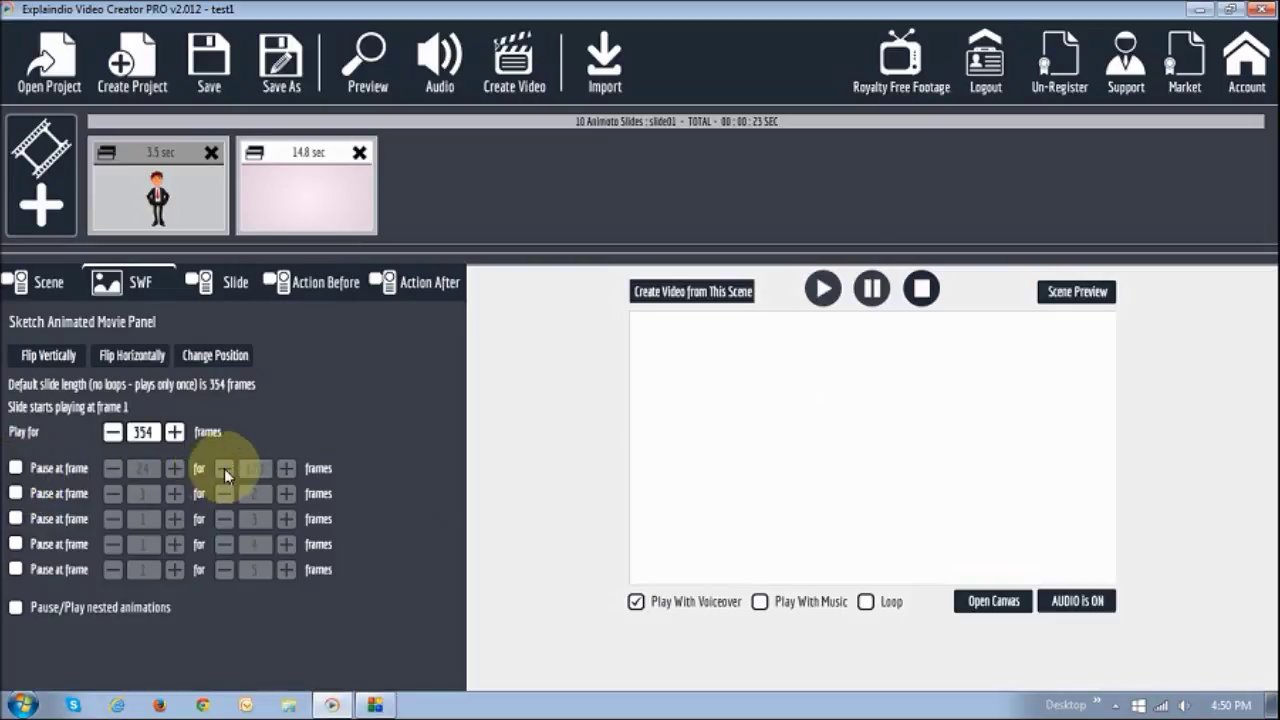
Step: Pause the title slide at frame 24 for 120 frames and replay it at 19.8 seconds
click(15, 468)
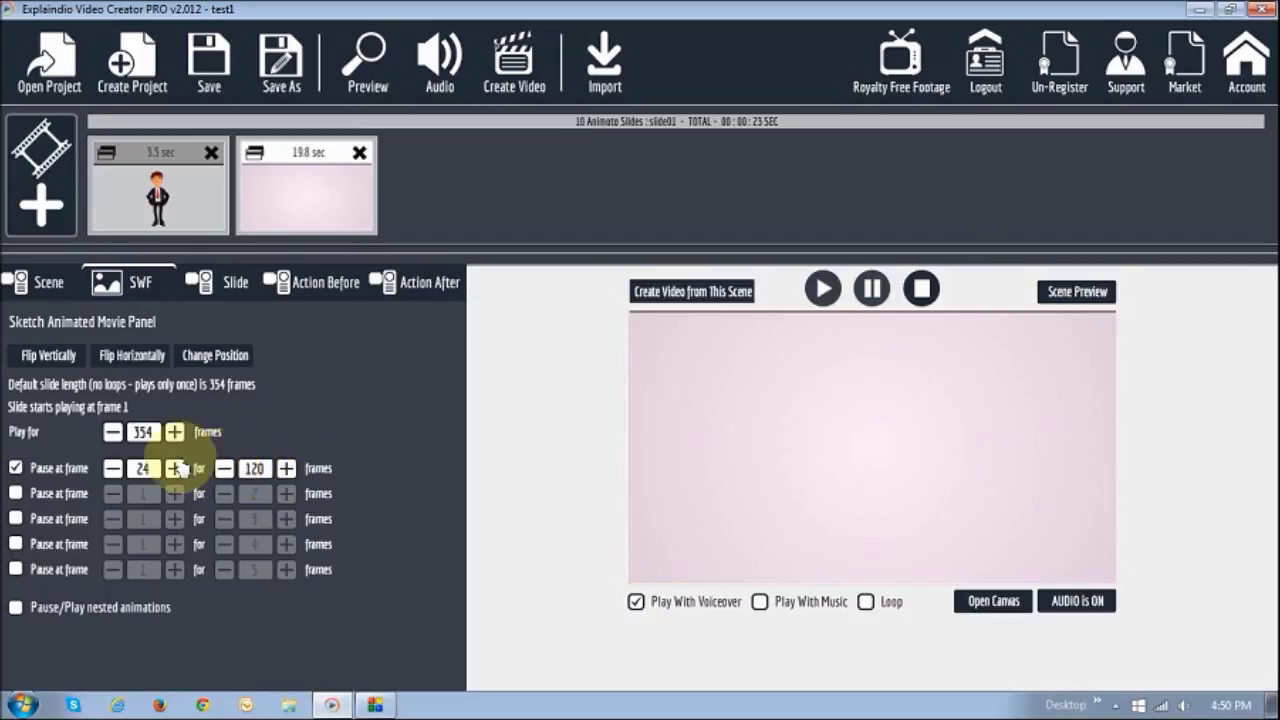
click(921, 290)
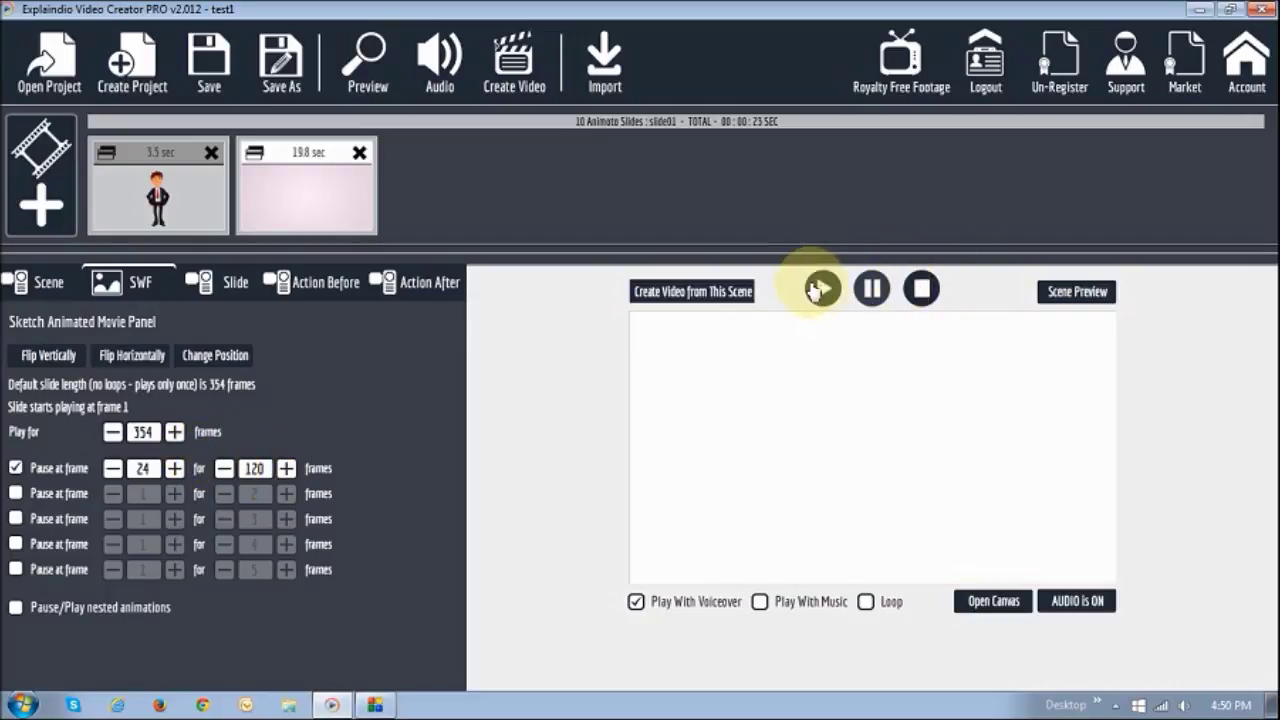
click(822, 288)
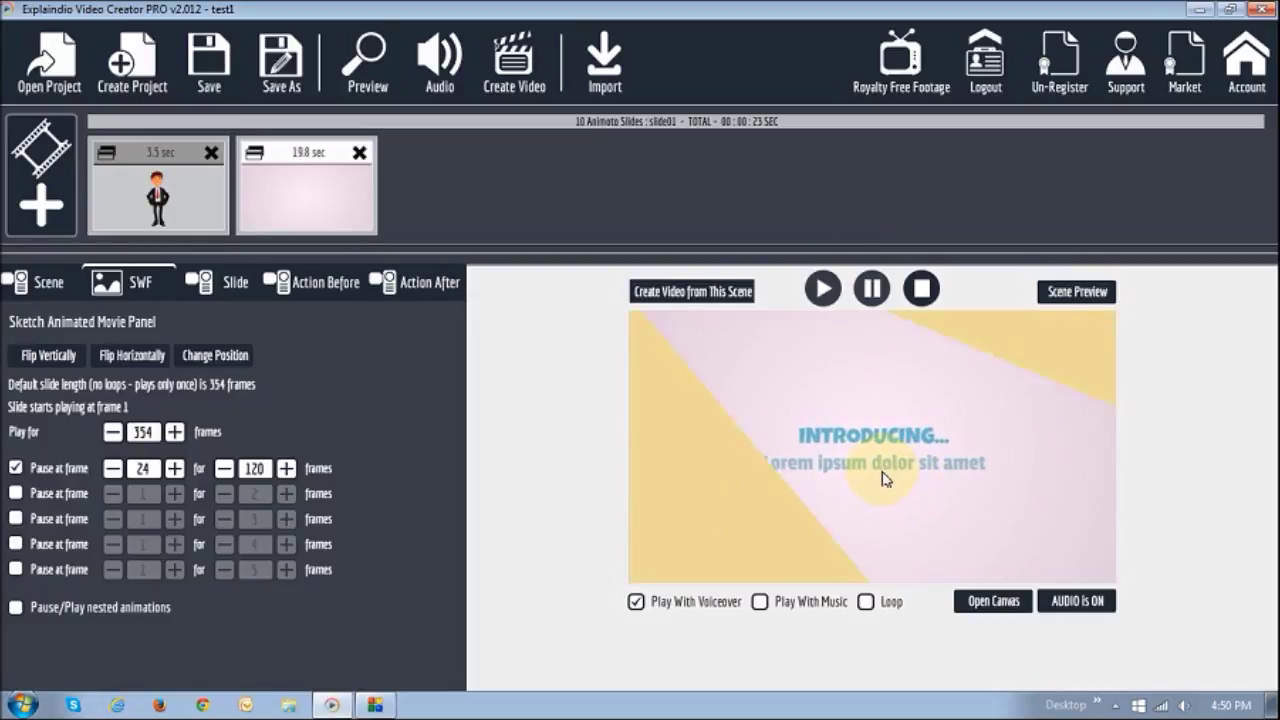
Step: Untick the title slide's frame-24 pause, restoring its 14.8-second length
click(15, 468)
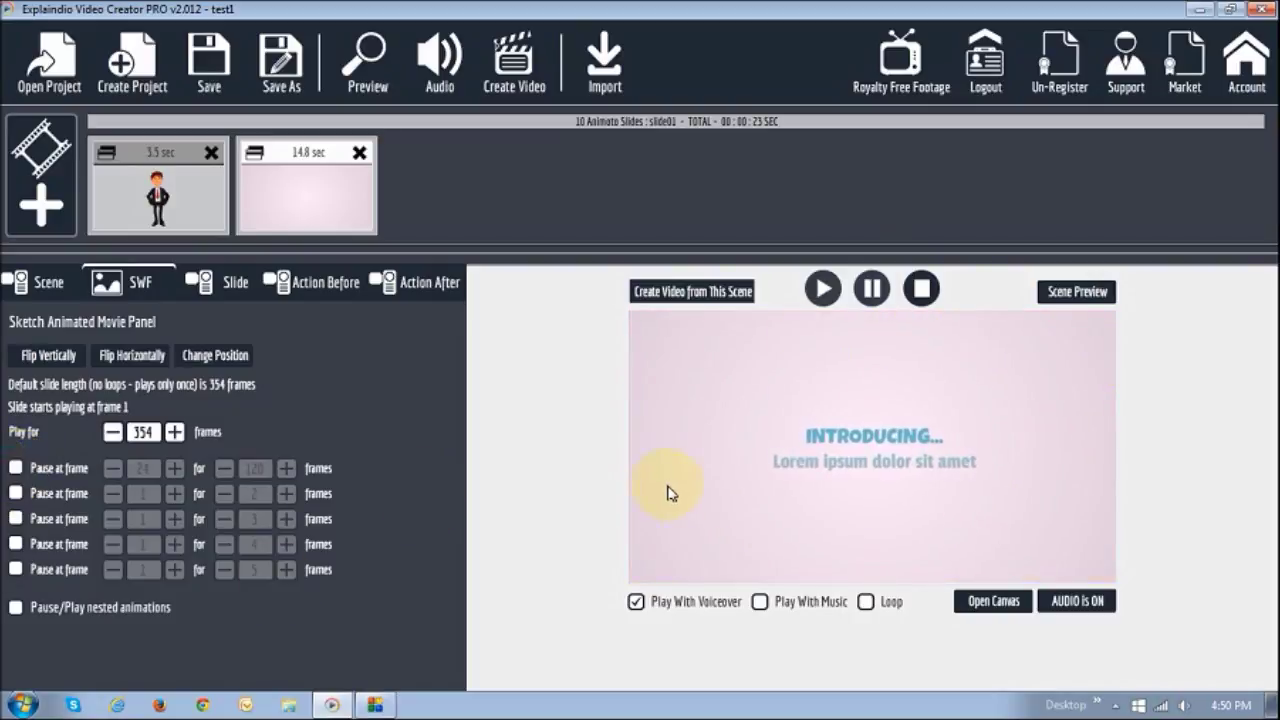